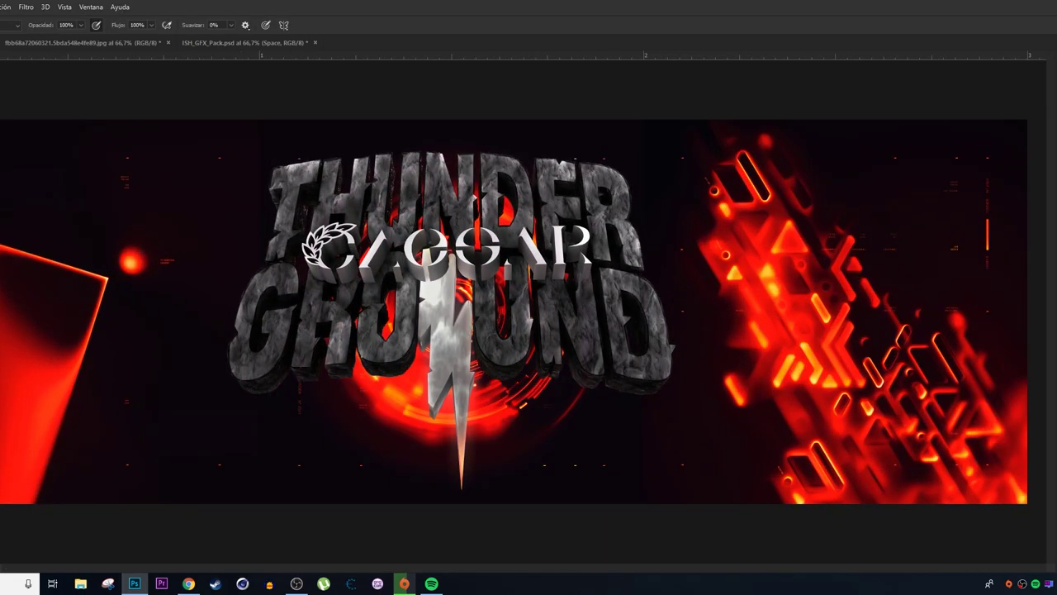
# Define a tablet button keystroke, dismiss the game launcher crash message, and close the tablet key settings.
pyautogui.scroll(3, 642, 444)
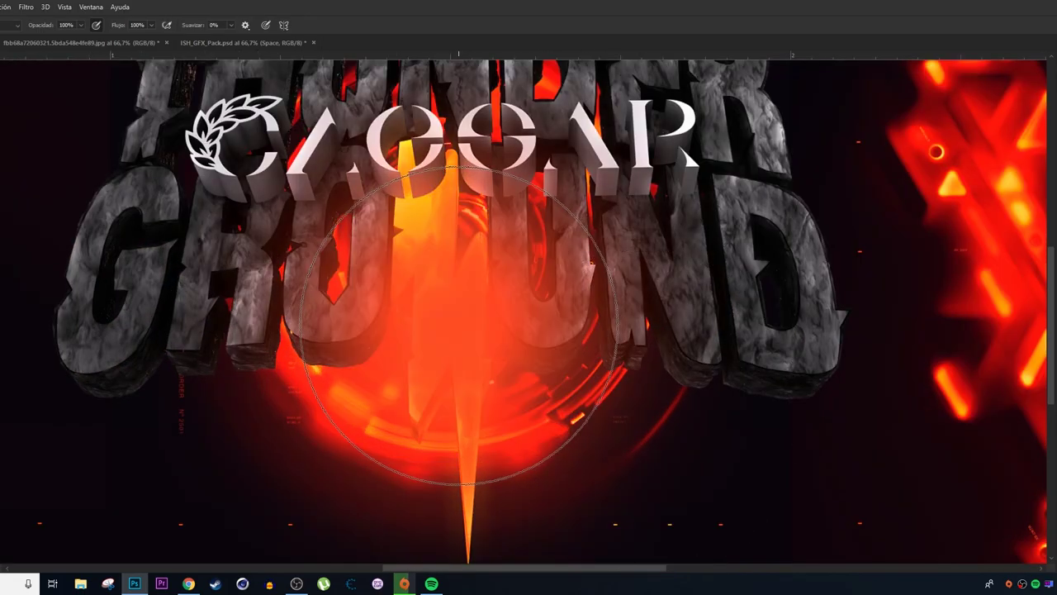
pyautogui.click(434, 261)
pyautogui.click(564, 366)
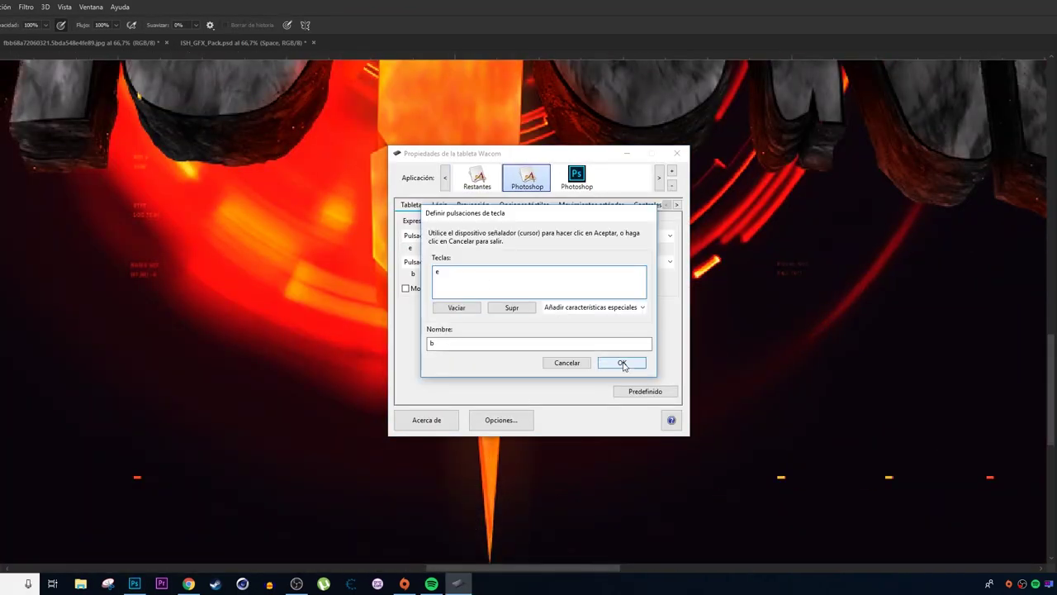
pyautogui.click(622, 363)
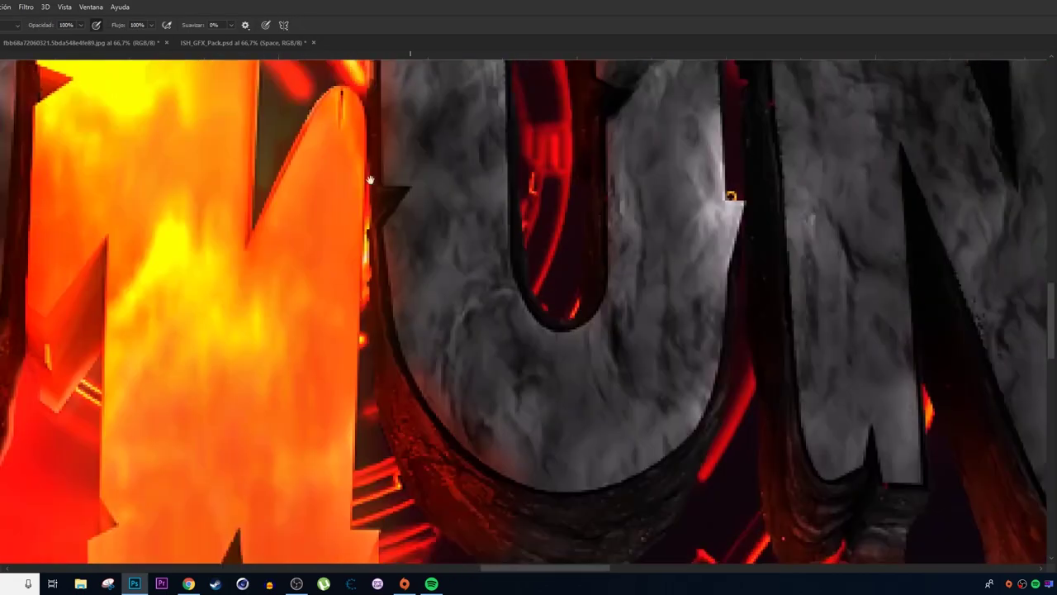
# Paint an orange lava glow along a stone letter edge with the Brush.
pyautogui.press('b')
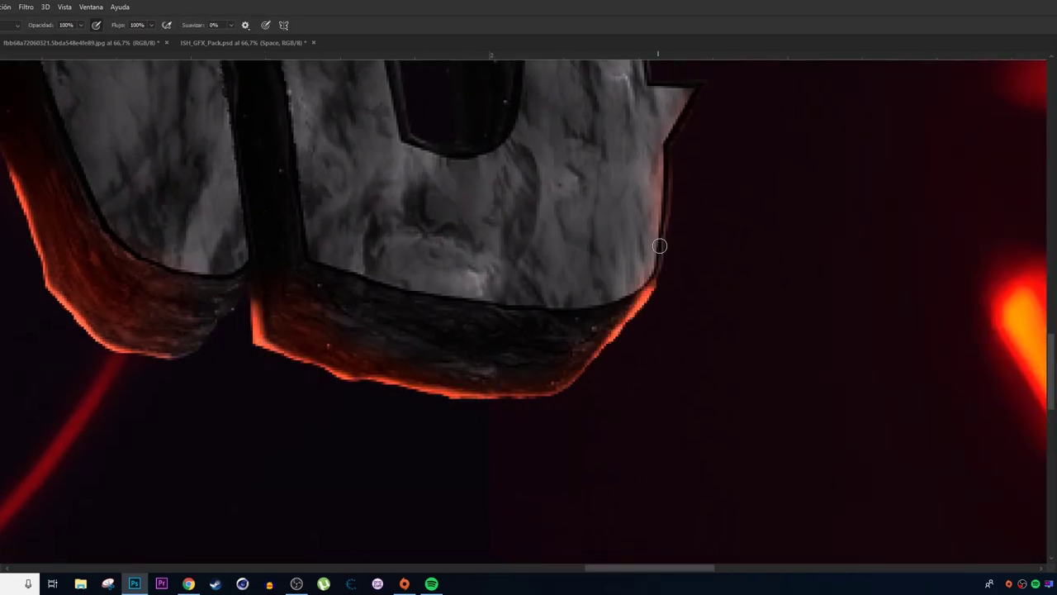
pyautogui.moveTo(367, 484); pyautogui.dragTo(286, 296)
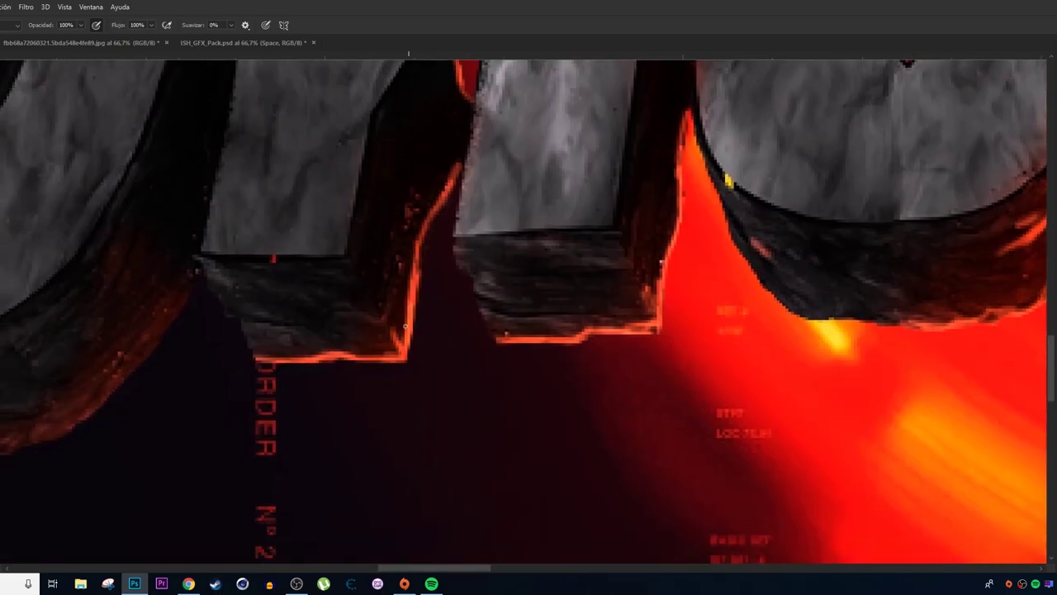
pyautogui.hscroll(-5, 405, 329)
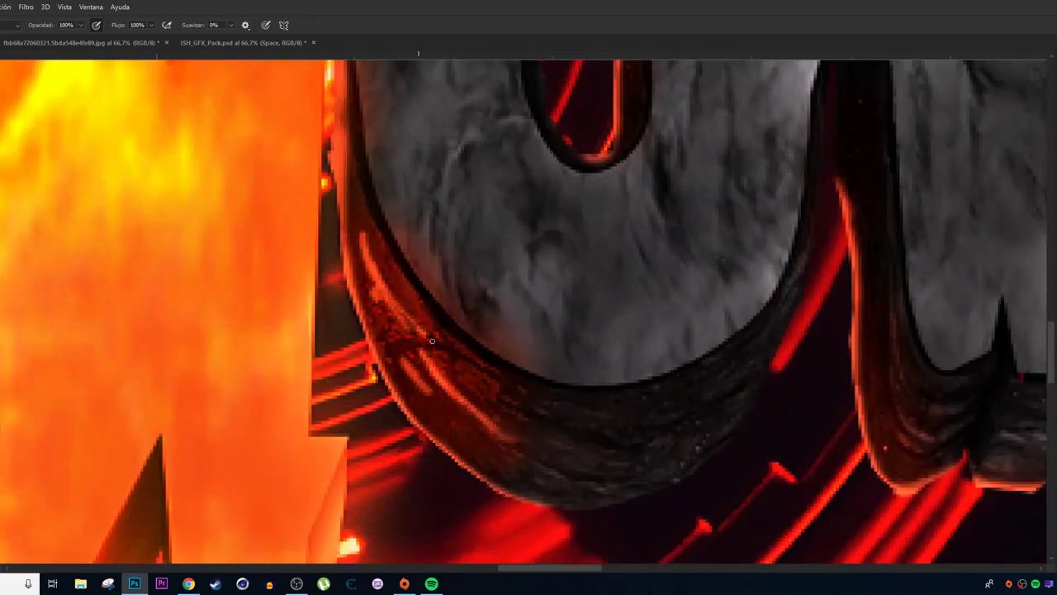
pyautogui.hscroll(8, 401, 308)
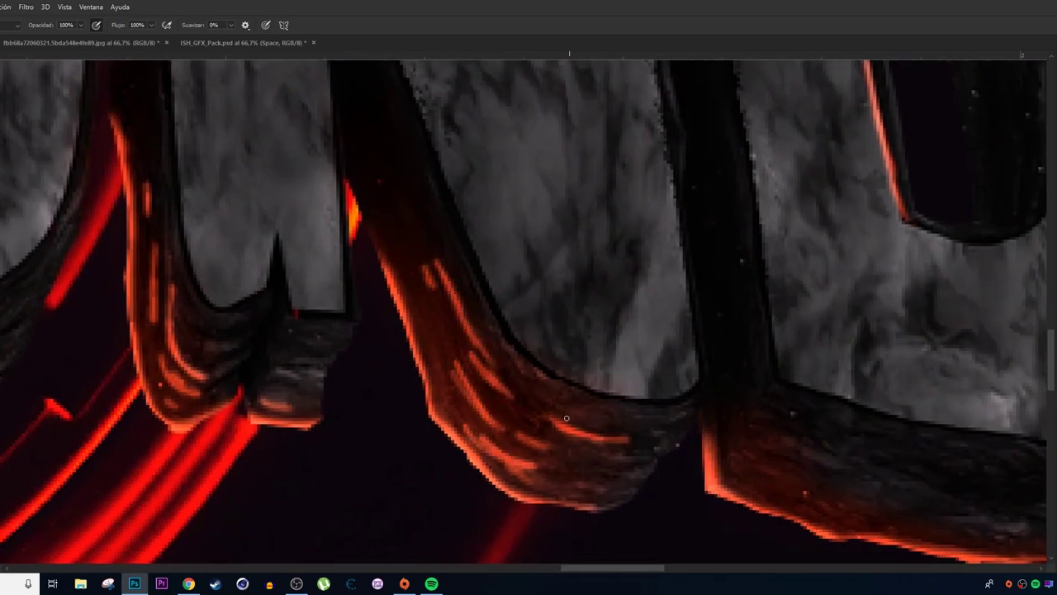
pyautogui.scroll(10, 552, 236)
pyautogui.hscroll(-5, 633, 170)
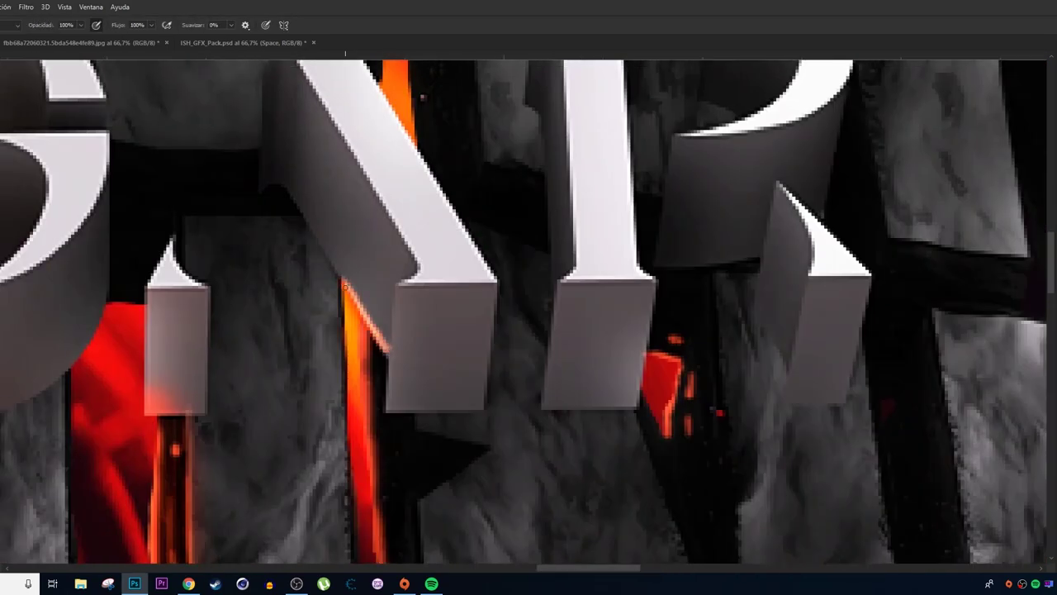
pyautogui.scroll(5, 302, 264)
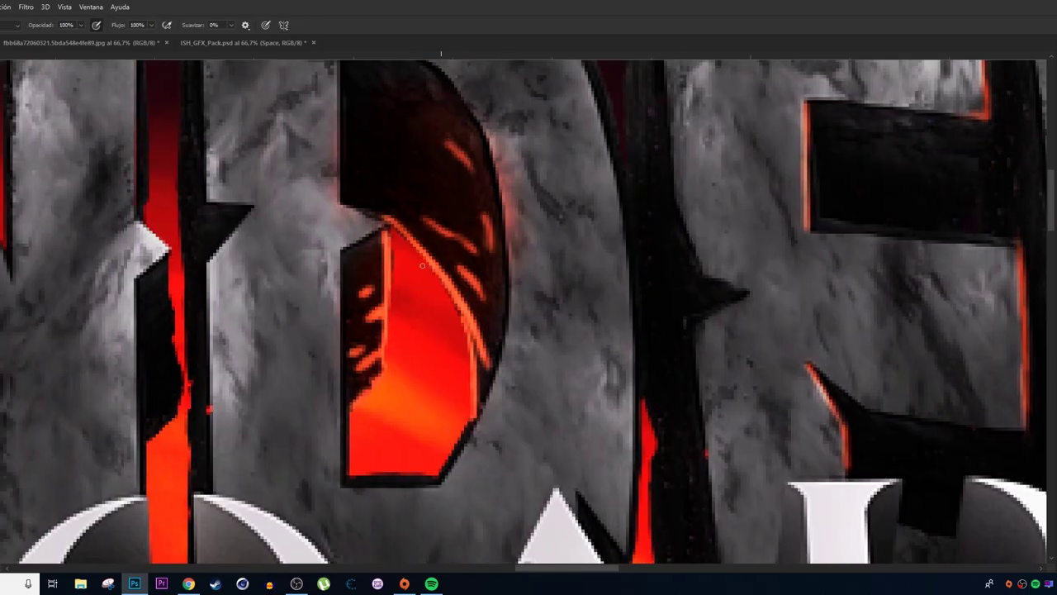
pyautogui.scroll(-2, 407, 444)
pyautogui.hscroll(-2, 236, 367)
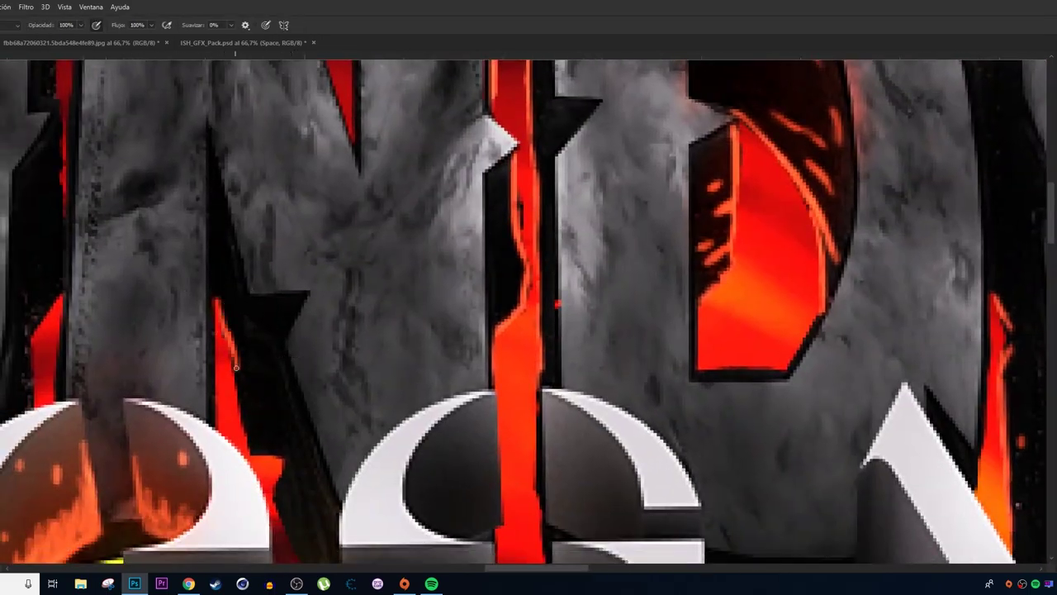
pyautogui.scroll(-5, 232, 285)
pyautogui.scroll(-1, 233, 286)
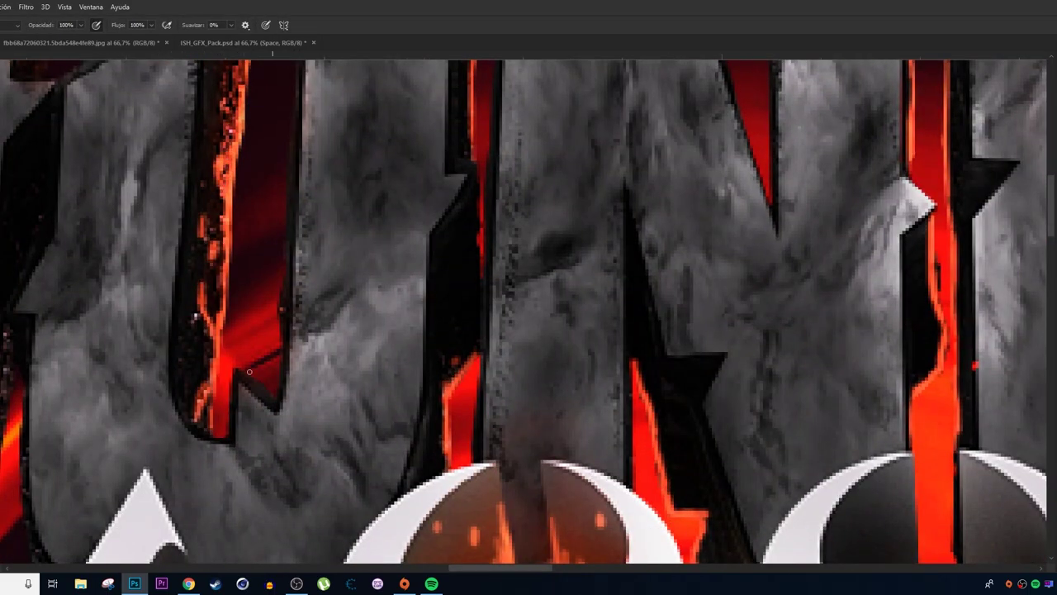
pyautogui.scroll(-5, 248, 289)
# Pan across the banner to the bottoms of the THUNDER GROUND letters for the lava drips.
pyautogui.scroll(10, 292, 295)
pyautogui.hscroll(-2, 292, 295)
pyautogui.hscroll(-2, 292, 295)
pyautogui.scroll(-5, 213, 399)
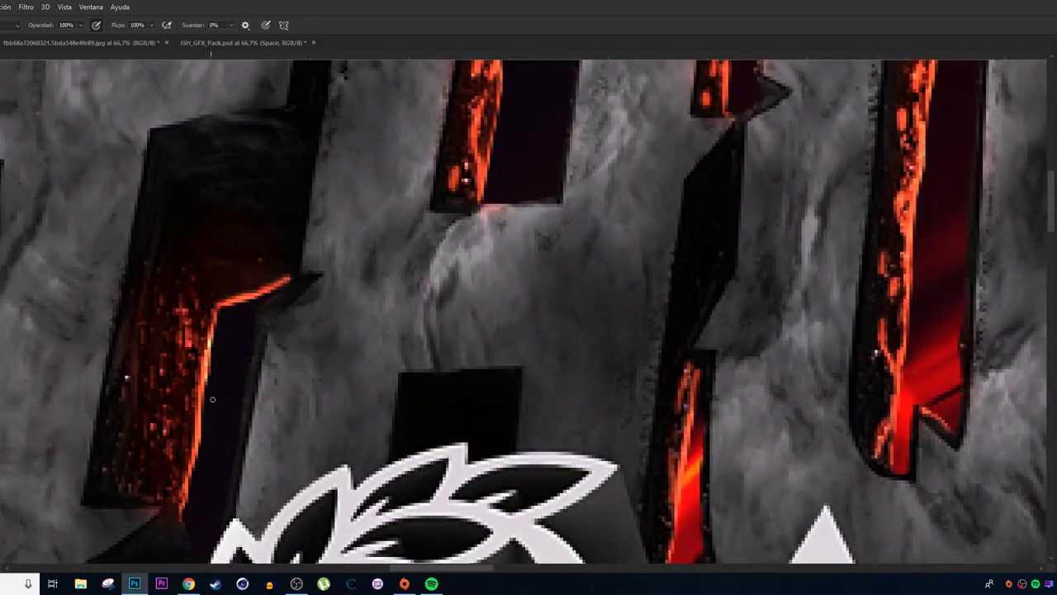
pyautogui.scroll(-5, 234, 302)
pyautogui.scroll(-5, 234, 301)
pyautogui.scroll(-5, 233, 301)
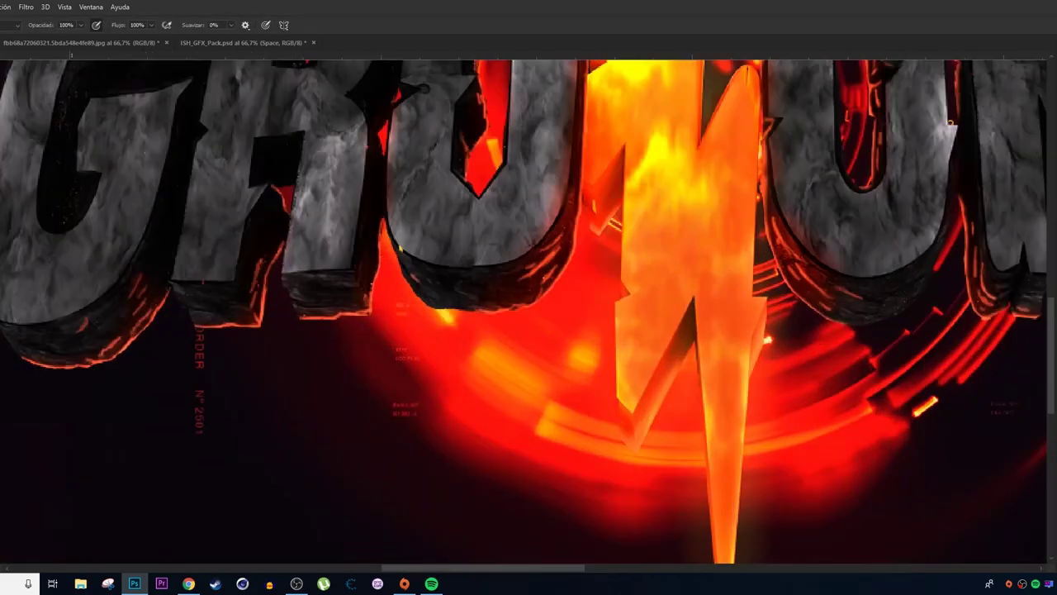
pyautogui.scroll(-3, 234, 301)
pyautogui.scroll(3, 307, 376)
pyautogui.hscroll(4, 307, 376)
pyautogui.scroll(-2, 486, 366)
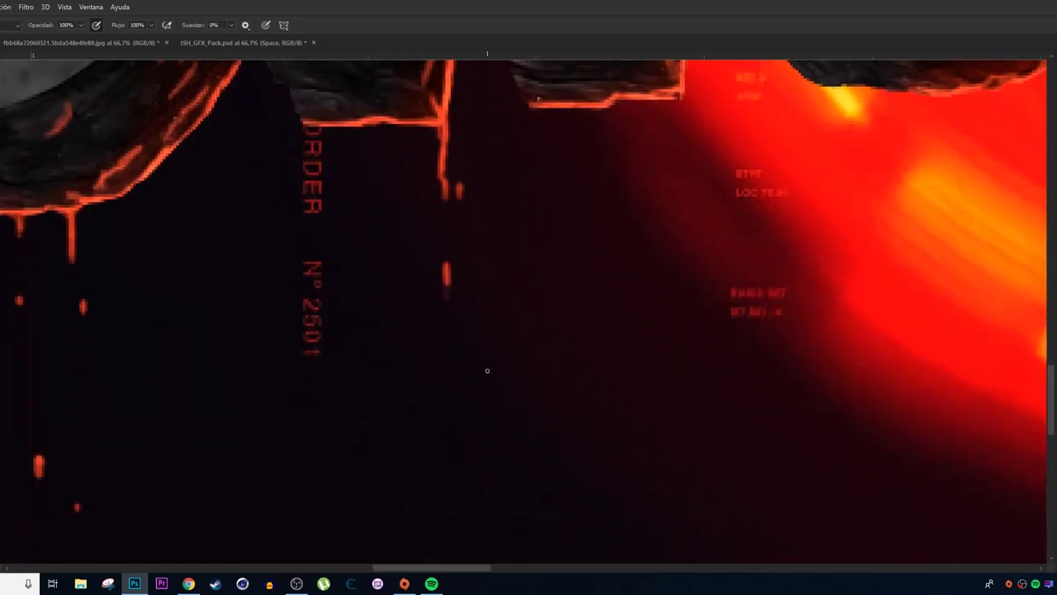
pyautogui.hscroll(5, 486, 366)
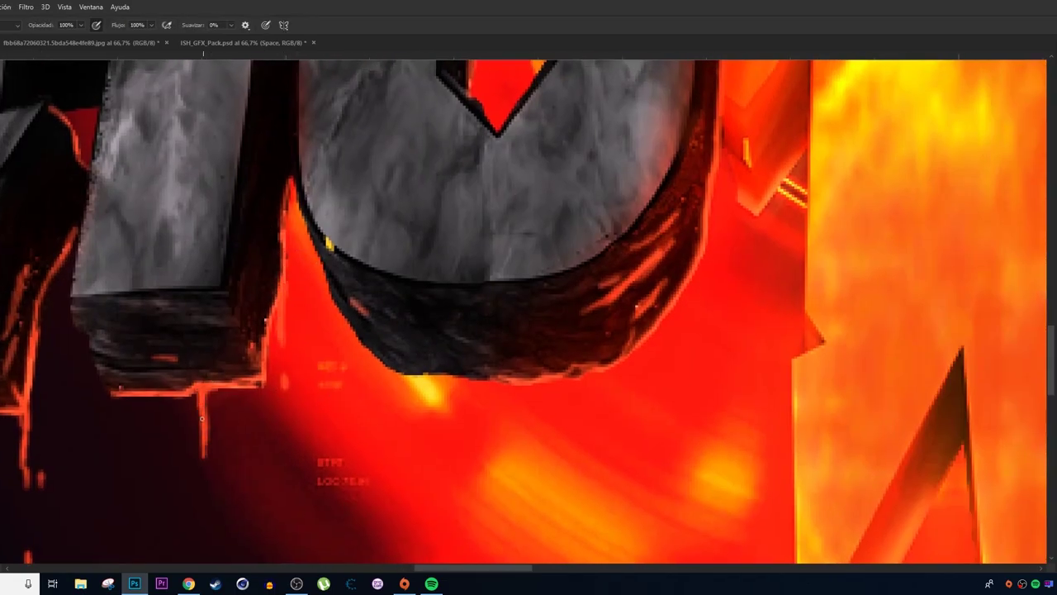
pyautogui.scroll(-3, 199, 389)
pyautogui.hscroll(4, 409, 223)
pyautogui.scroll(-2, 408, 223)
pyautogui.scroll(-2, 408, 223)
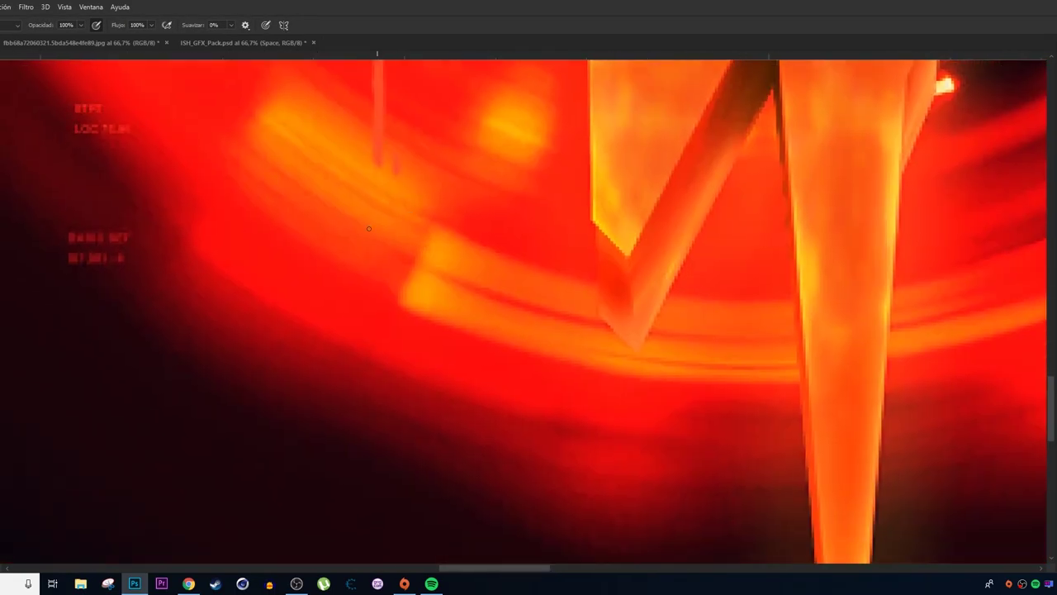
pyautogui.moveTo(408, 223); pyautogui.dragTo(346, 386)
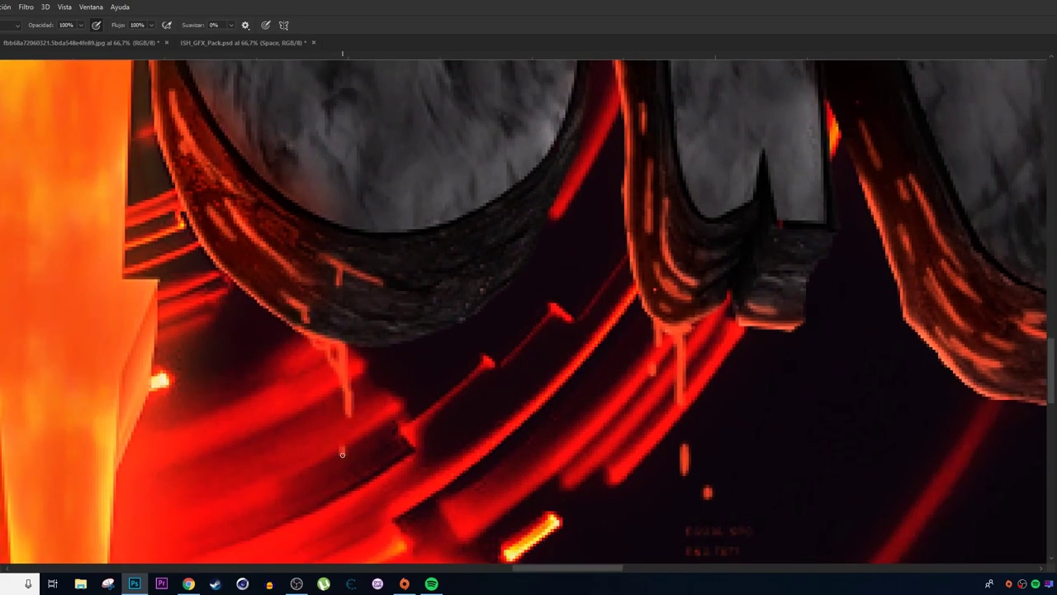
pyautogui.hscroll(4, 342, 454)
pyautogui.scroll(-2, 555, 374)
pyautogui.scroll(3, 555, 374)
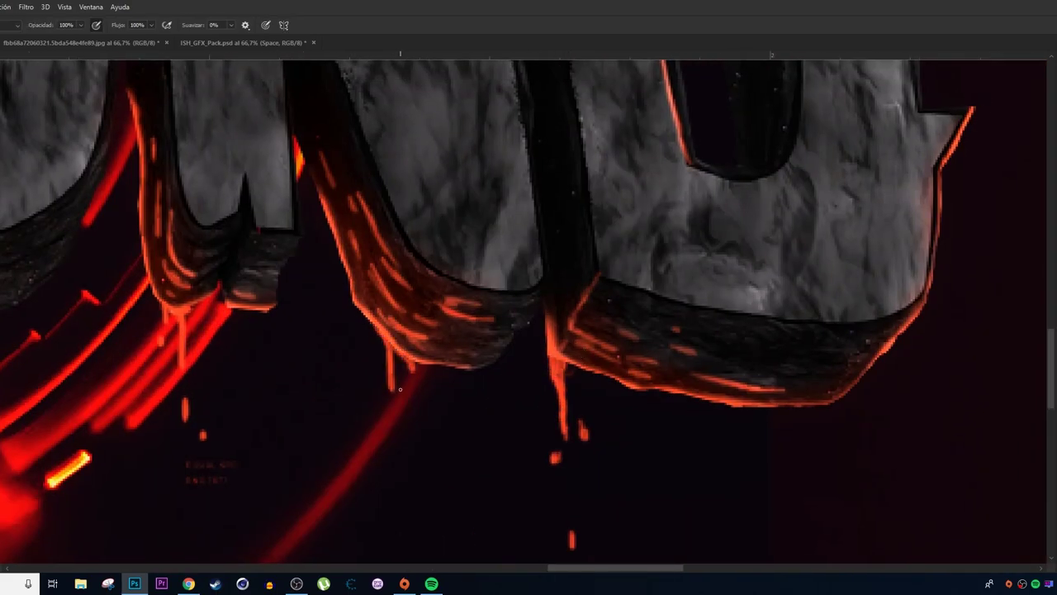
pyautogui.scroll(-3, 720, 316)
pyautogui.scroll(-2, 720, 316)
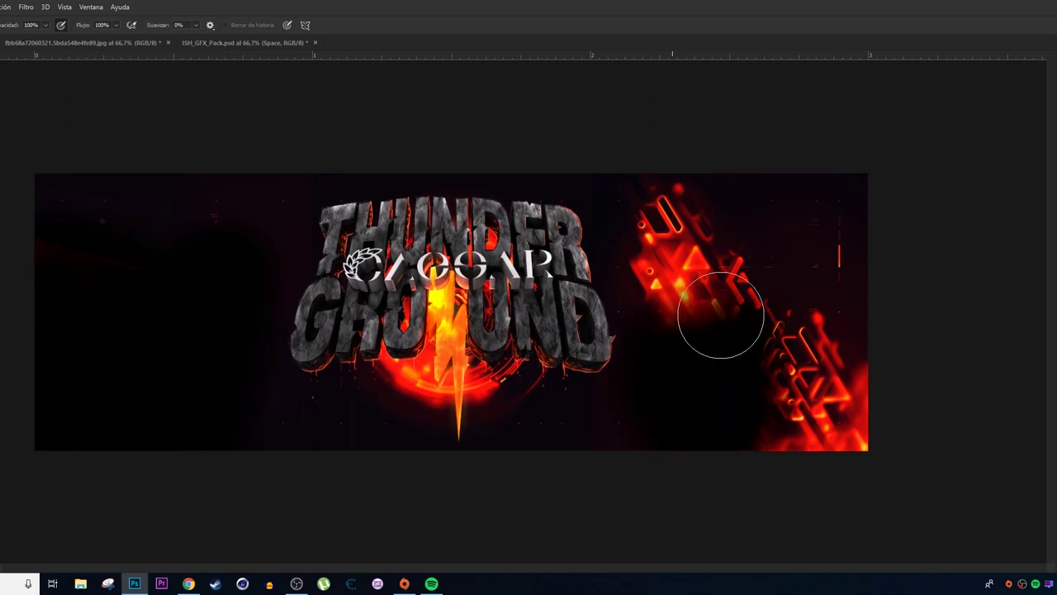
# Scroll around the banner's right side where the red geometric shapes are cleared.
pyautogui.scroll(2, 761, 444)
pyautogui.scroll(-3, 4, 188)
pyautogui.scroll(2, 4, 189)
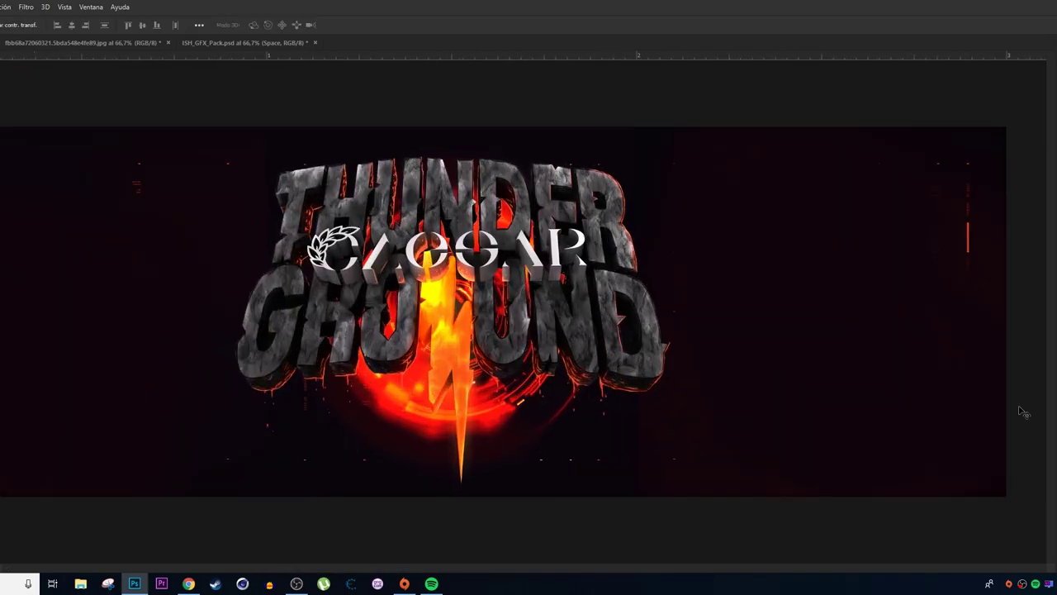
pyautogui.scroll(2, 529, 314)
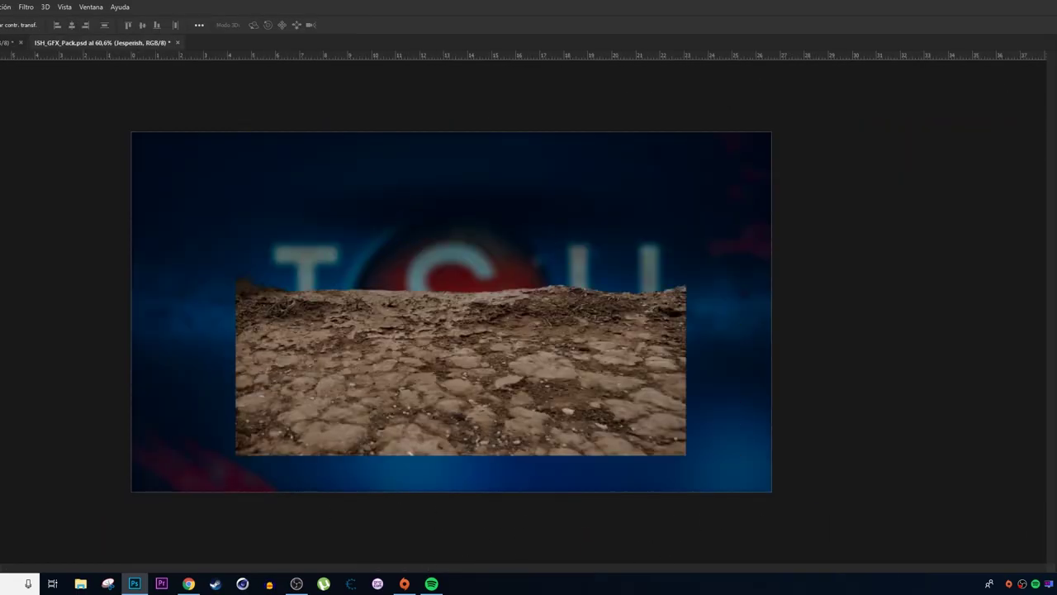
# Mask the ember sparks under the letter bottoms with the Brush and Eraser.
pyautogui.scroll(-5, 592, 307)
pyautogui.scroll(-5, 592, 307)
pyautogui.scroll(-5, 592, 308)
pyautogui.scroll(-5, 592, 307)
pyautogui.scroll(1, 592, 307)
pyautogui.scroll(5, 578, 265)
pyautogui.scroll(6, 560, 210)
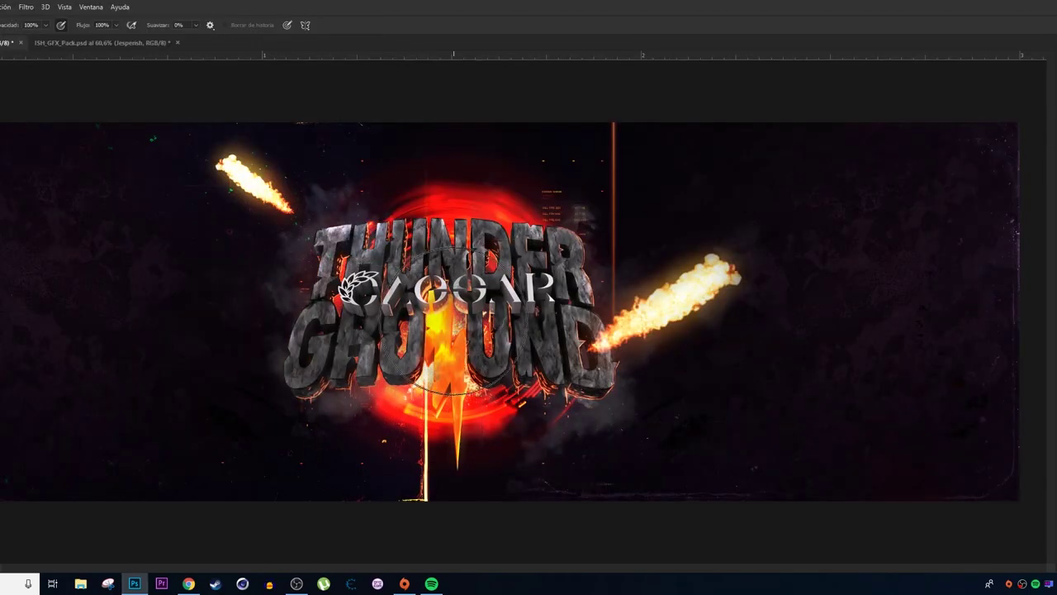
pyautogui.scroll(-2, 636, 199)
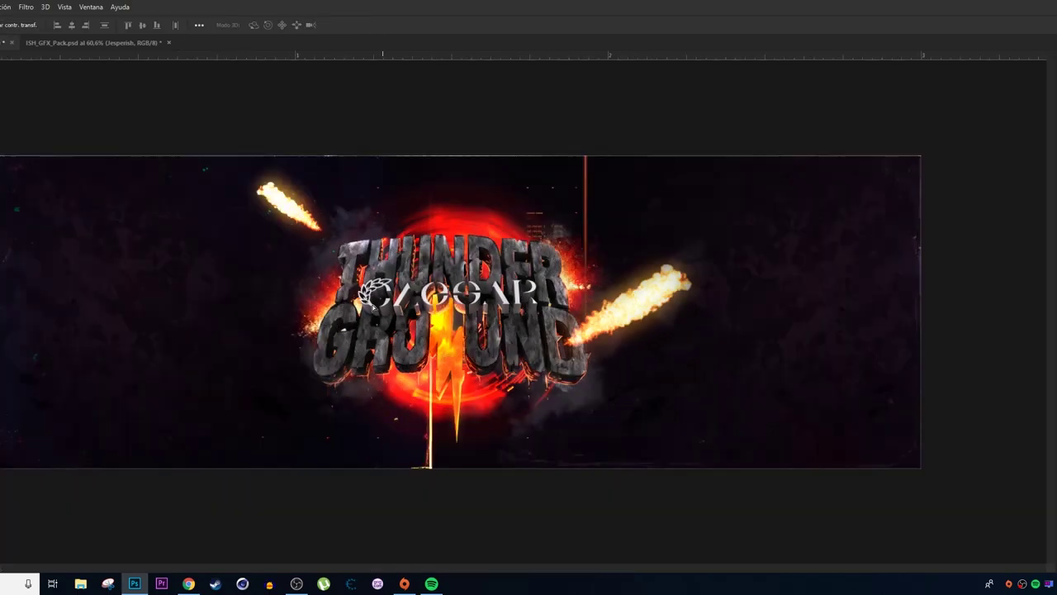
pyautogui.press('b')
pyautogui.scroll(3, 524, 402)
pyautogui.scroll(3, 524, 401)
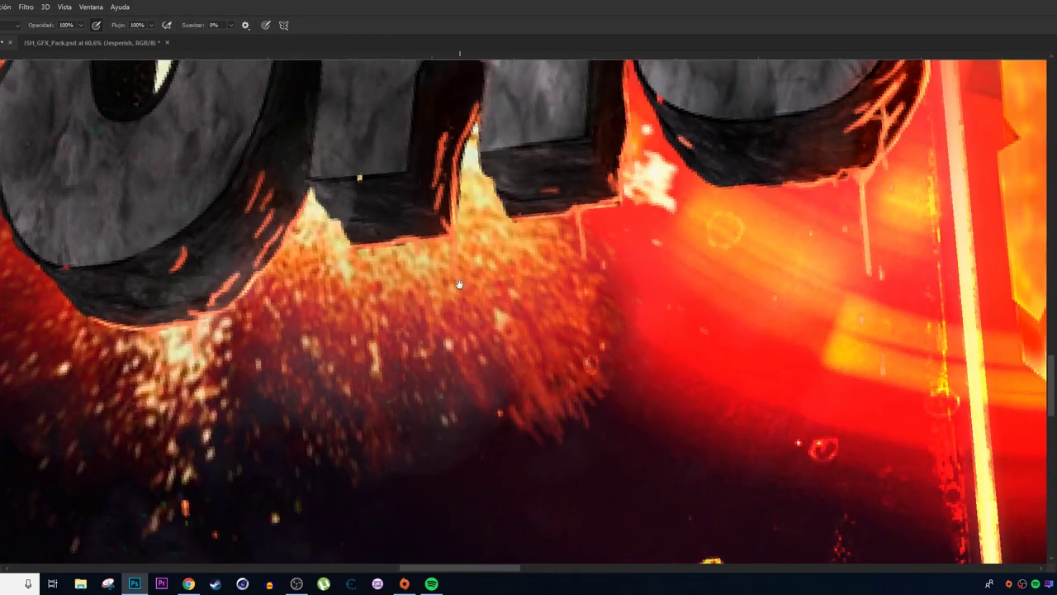
pyautogui.scroll(-2, 459, 284)
pyautogui.press('e')
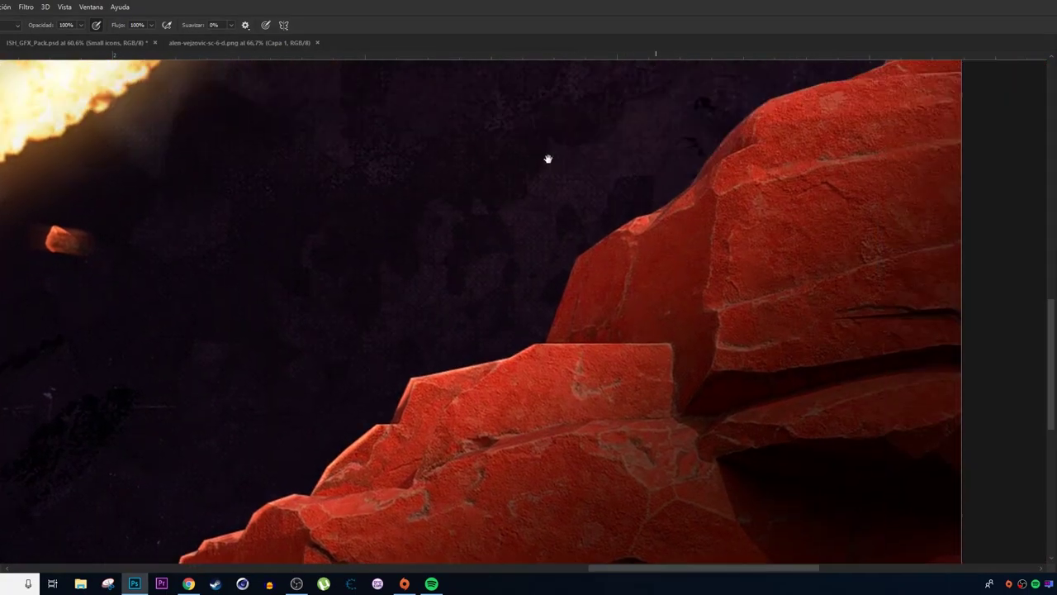
# Paint a small curly glowing ember in the dark area near the banner's bottom.
pyautogui.moveTo(548, 159); pyautogui.dragTo(254, 354)
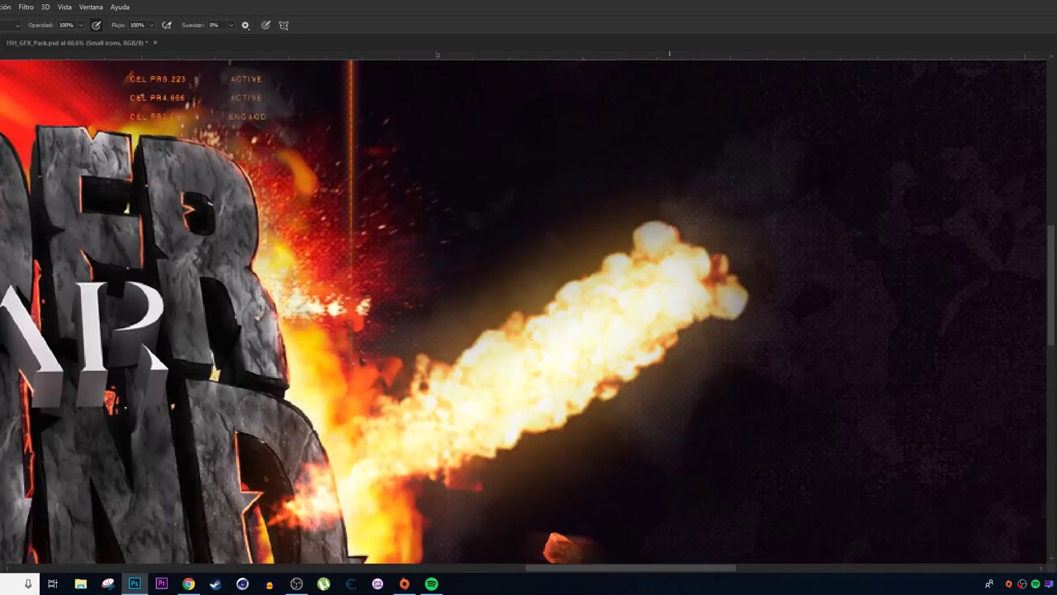
pyautogui.moveTo(514, 311); pyautogui.dragTo(551, 287)
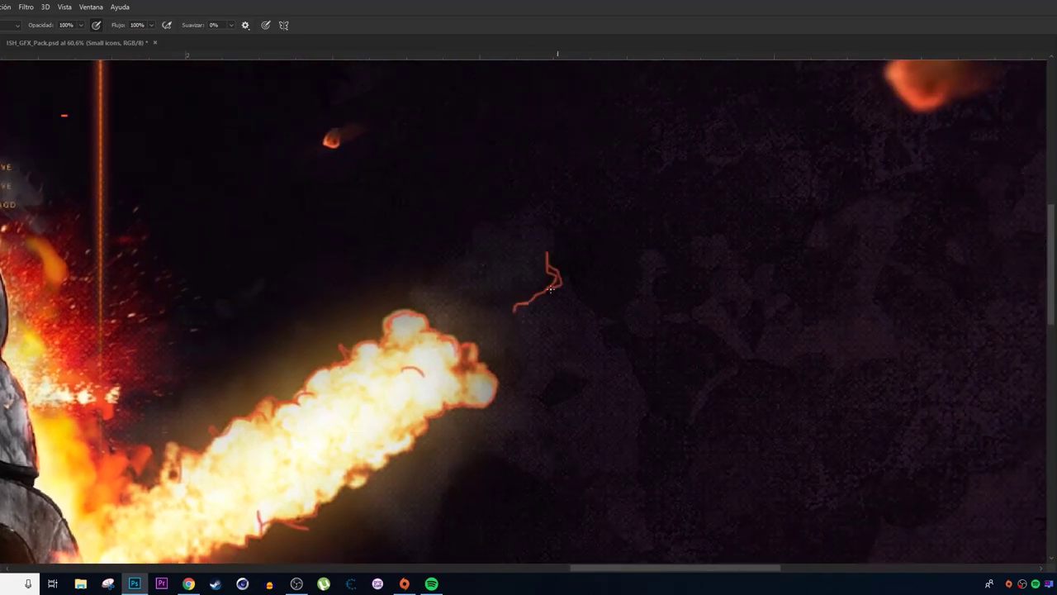
pyautogui.moveTo(461, 164); pyautogui.dragTo(485, 326)
# Fit the whole banner in view and commit the laurel icon's slight rotation.
pyautogui.hotkey('ctrl', '0')
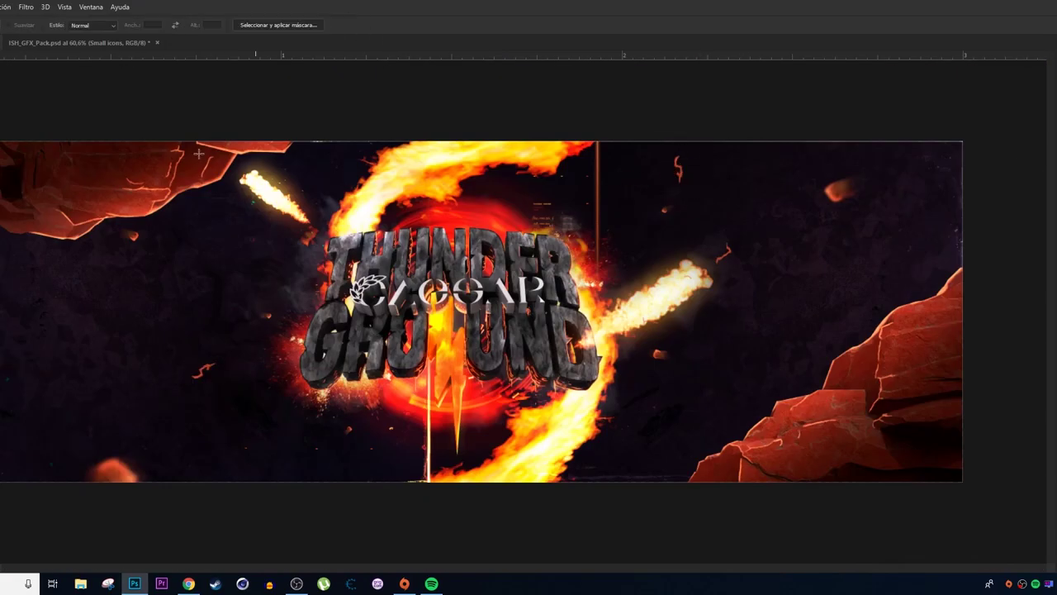
pyautogui.press('v')
pyautogui.press('Return')
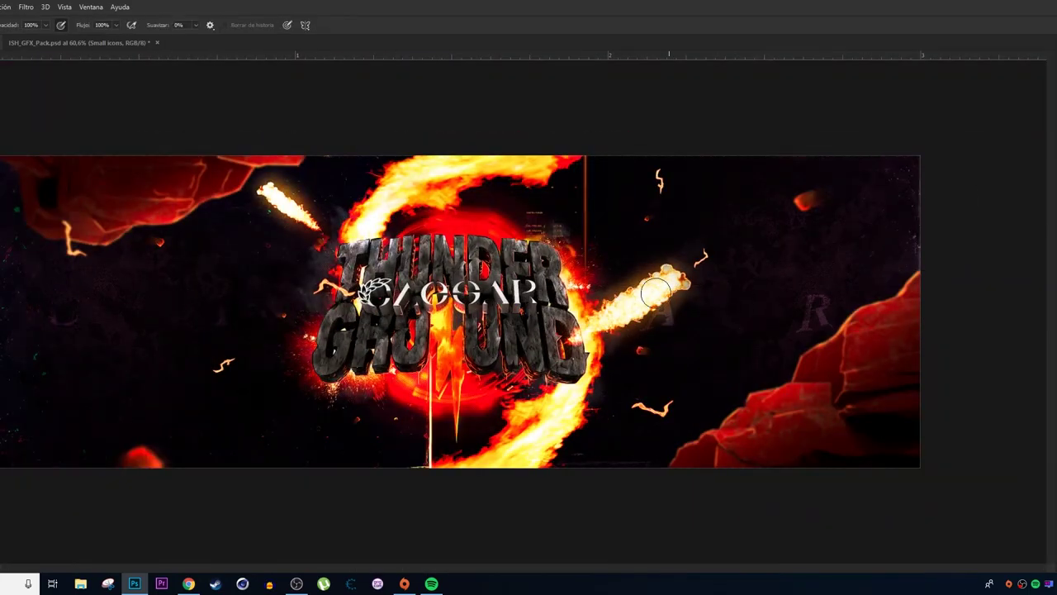
# Switch from Photoshop over to the web browser.
pyautogui.click(189, 584)
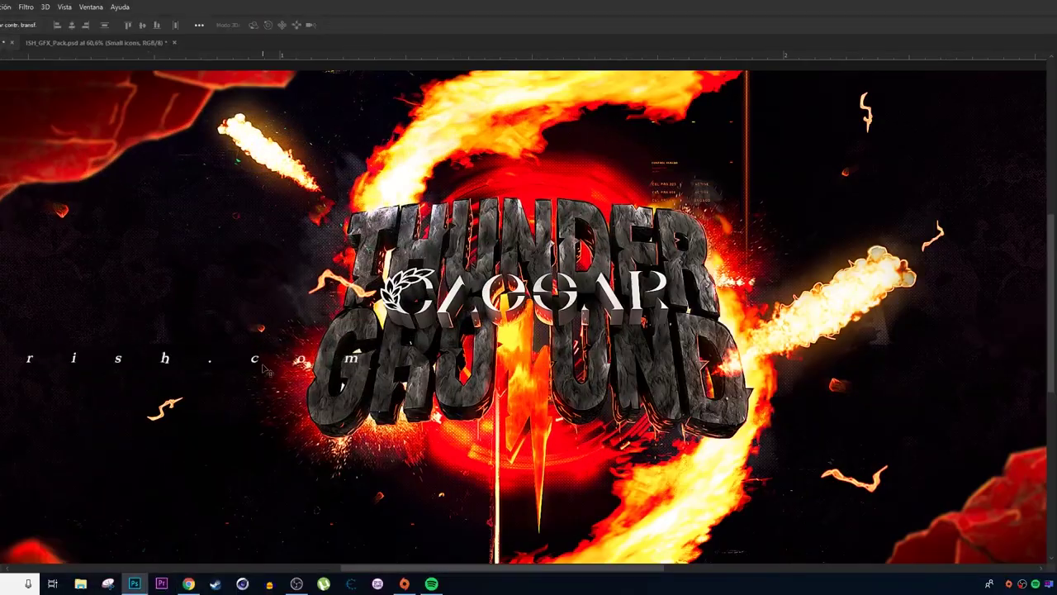